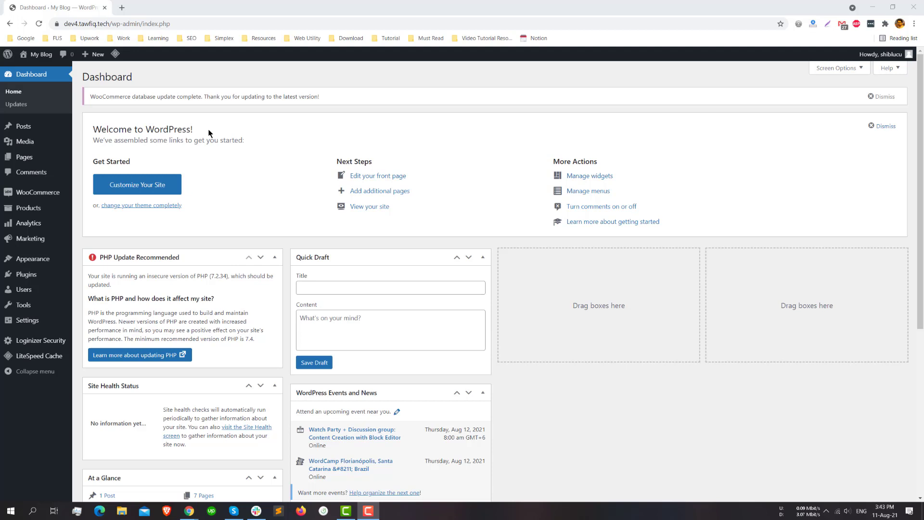
Bring the Chrome window with the WordPress admin Dashboard to the front.
left_click(202, 112)
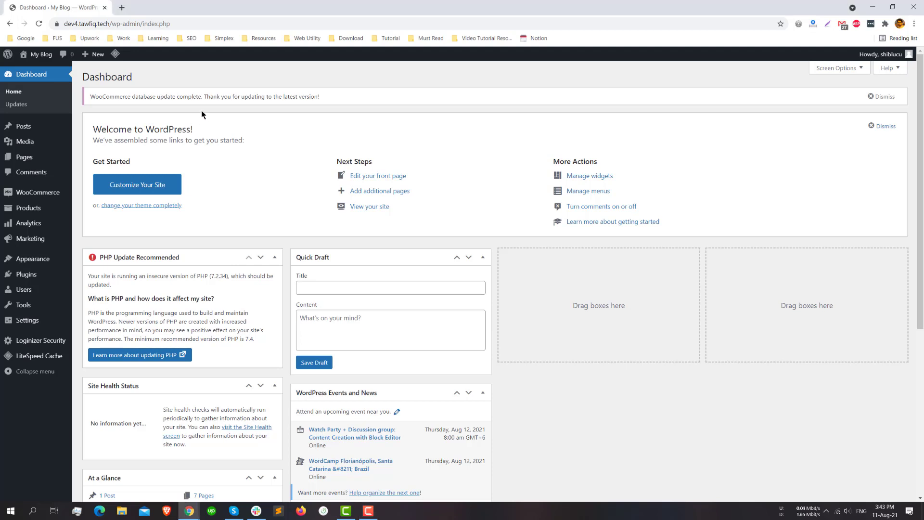
Open Media > Library in grid view, which shows 40 of 85 items.
left_click(34, 143)
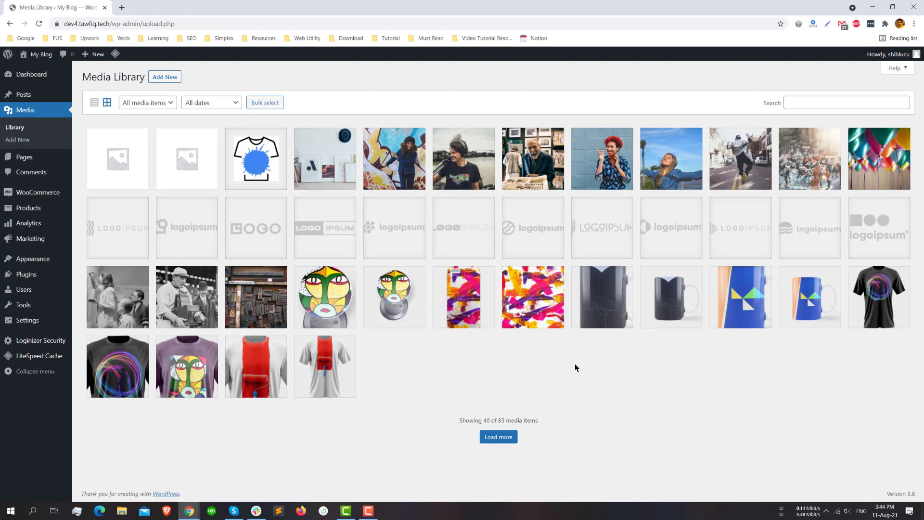
Load the next batch so the grid shows 80 of 85 media items.
left_click(493, 438)
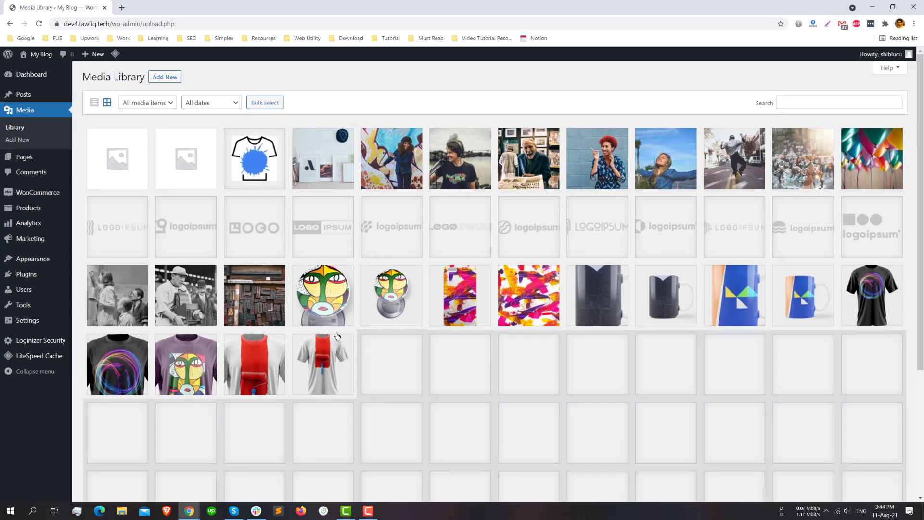
scroll(646, 248, "down", 4)
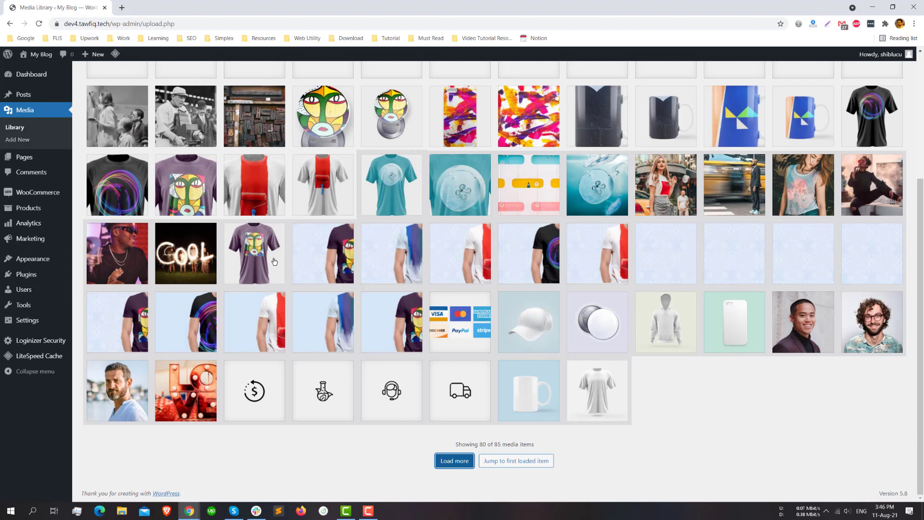
Open the Media Library Enable Infinite Scrolling plugin page on WordPress.org in a new tab and copy its name.
left_click(122, 7)
type("https://wordpress.org/plugins/media-library-enable-infinite-scrolling/")
key("Return")
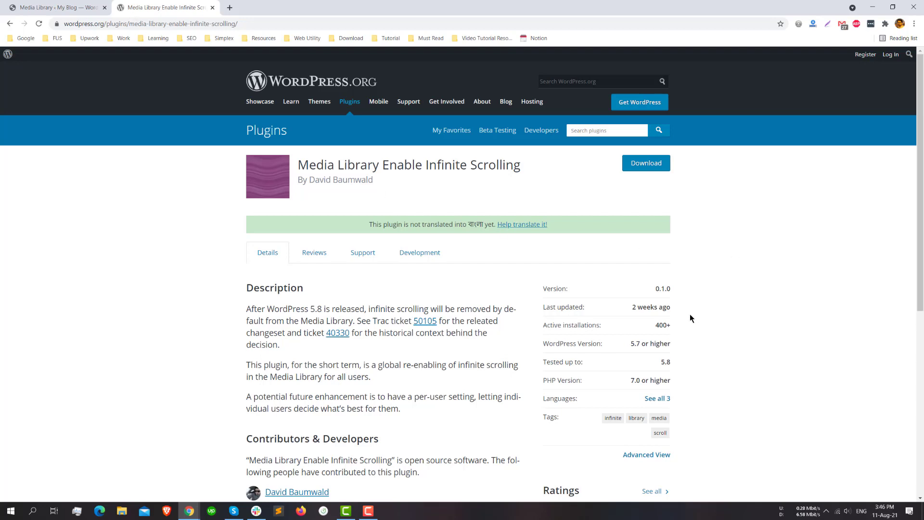
key("ctrl+a")
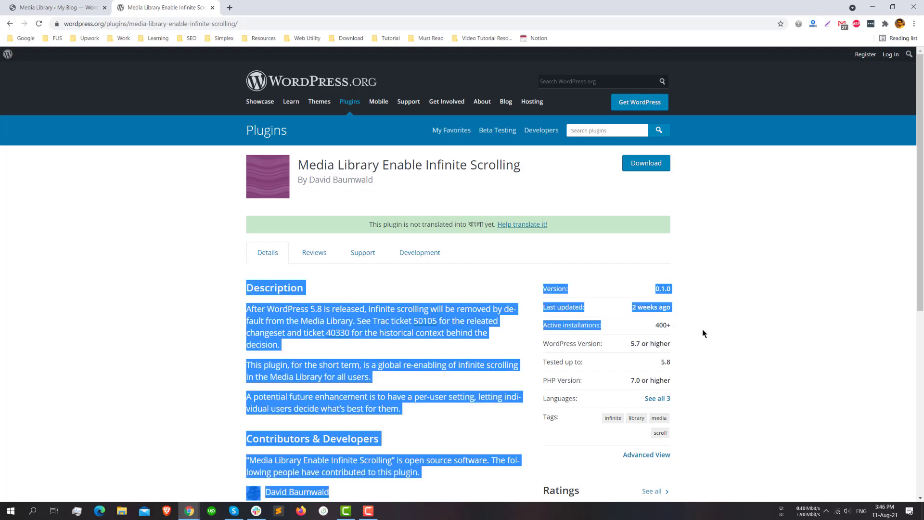
left_click(702, 325)
scroll(701, 324, "down", 3)
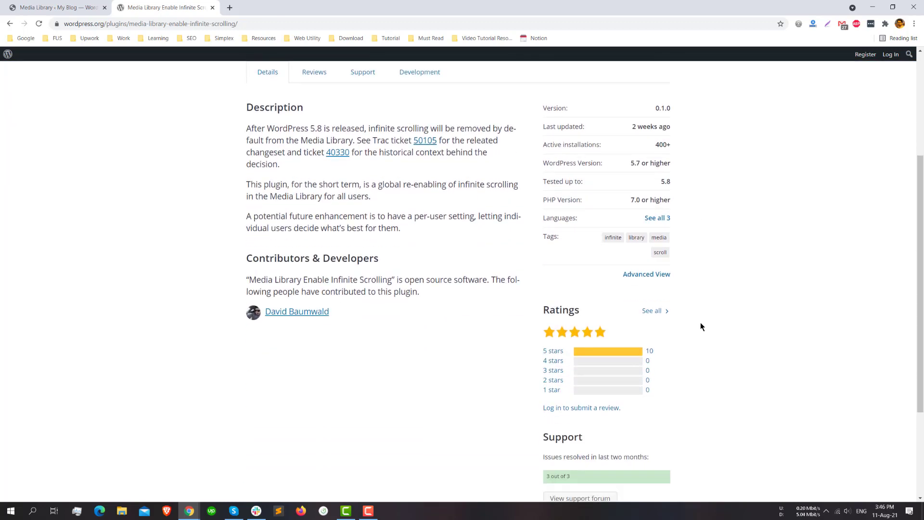
scroll(428, 310, "up", 3)
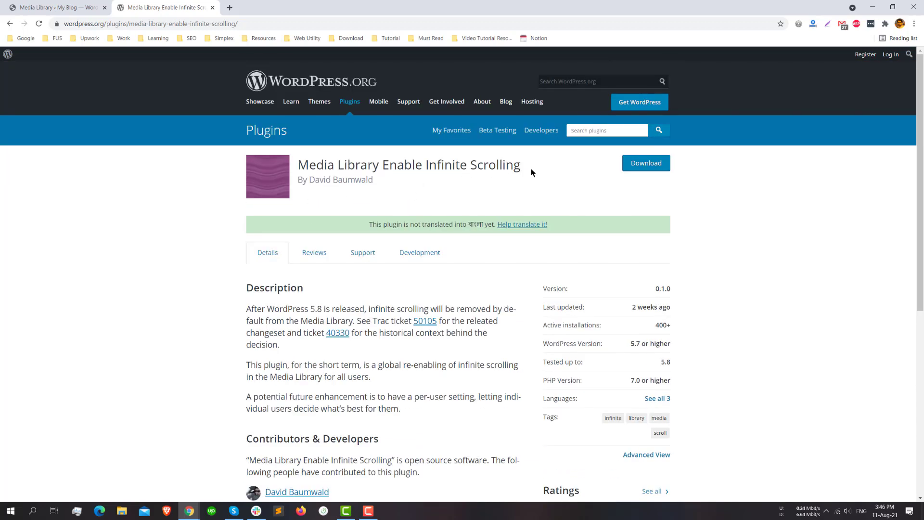
left_click_drag(531, 172, 298, 164)
key("ctrl+c")
Search Plugins > Add New for Media Library Enable Infinite Scrolling, then install and activate it.
left_click(58, 7)
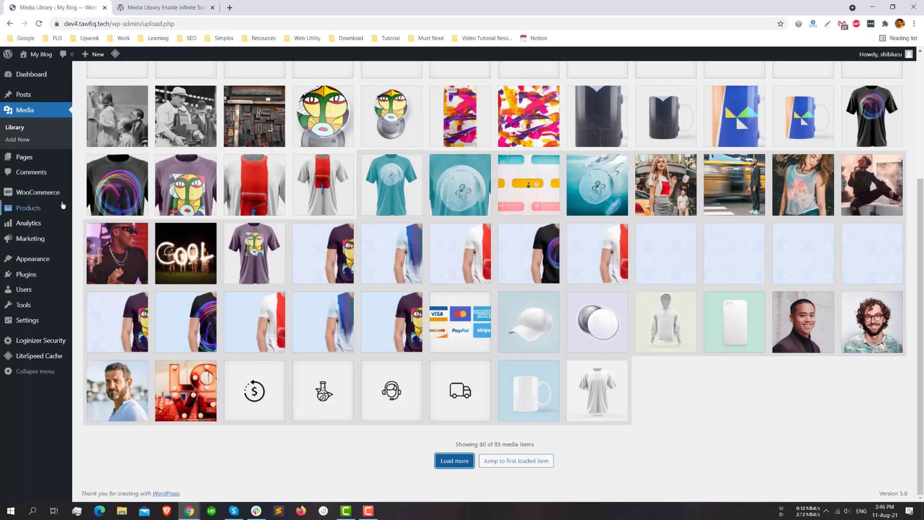
mouse_move(57, 274)
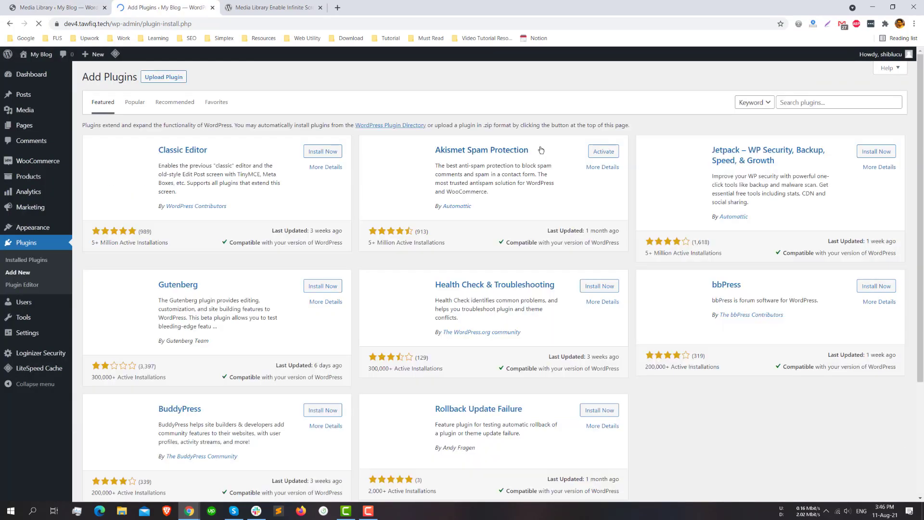
left_click(831, 103)
key("ctrl+v")
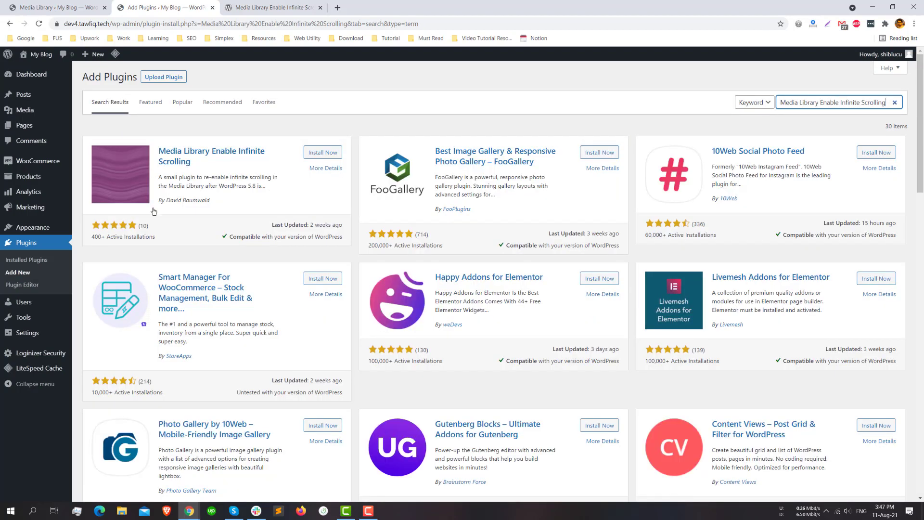
left_click(321, 152)
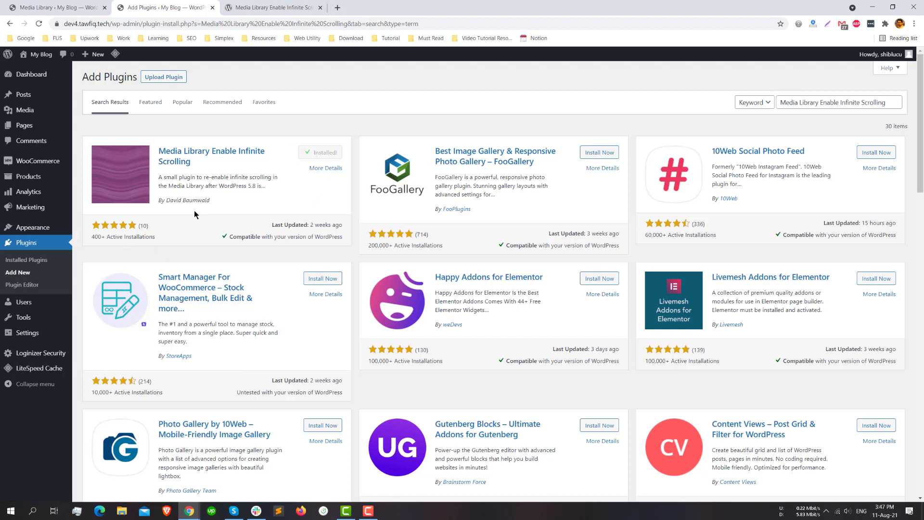
left_click(325, 153)
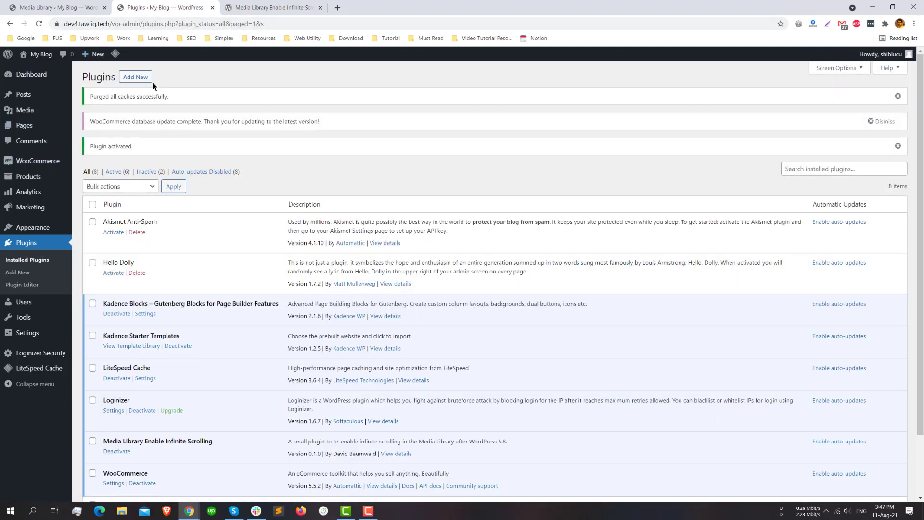
Reload the Media Library and scroll to see more items load without clicking Load more.
left_click(38, 11)
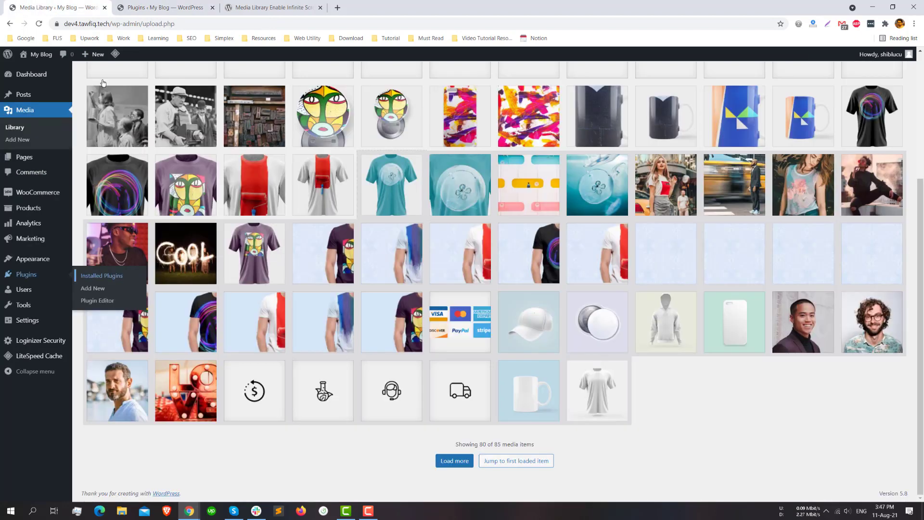
left_click(40, 25)
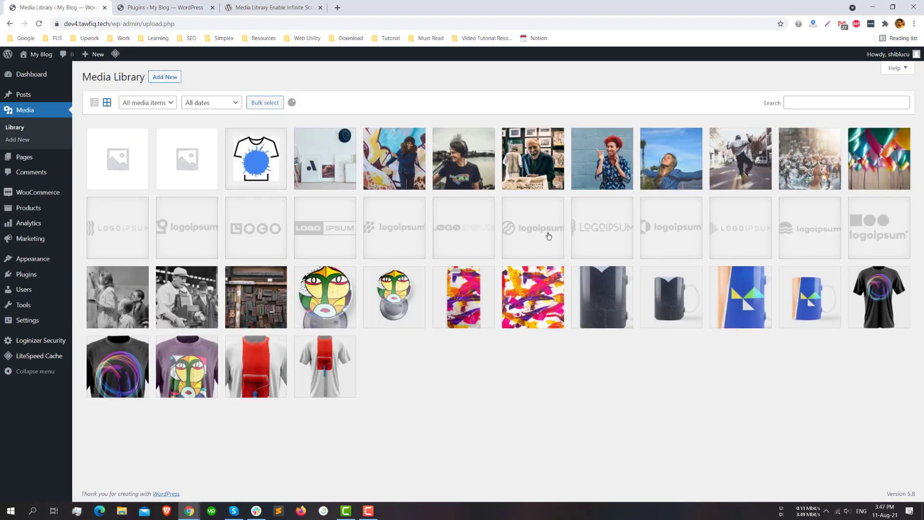
scroll(546, 241, "down", 3)
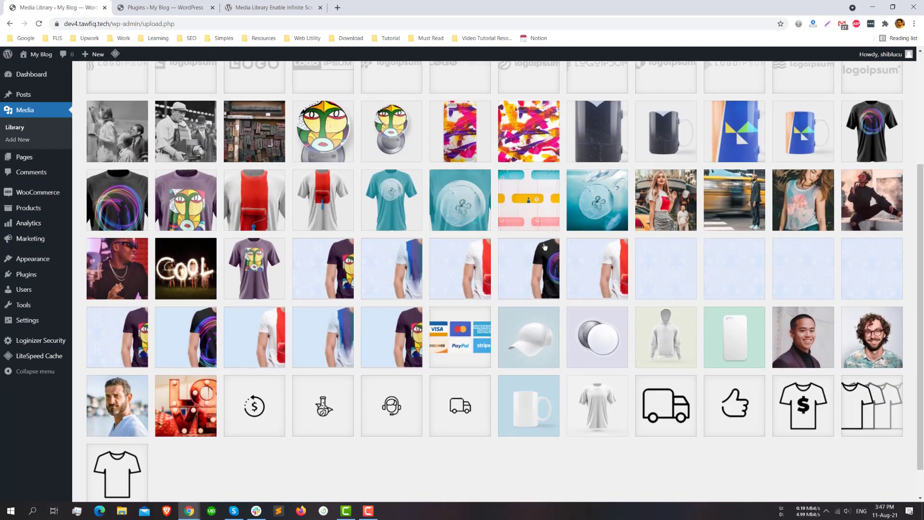
scroll(544, 247, "up", 4)
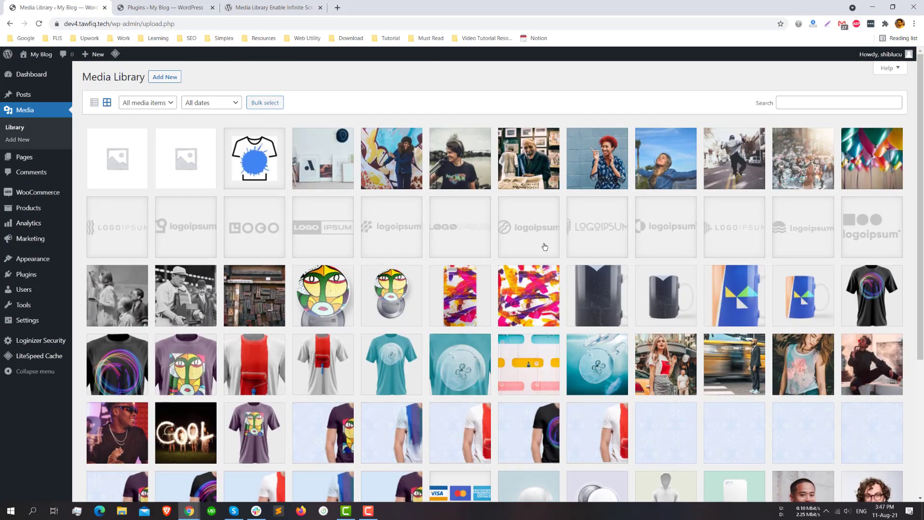
scroll(544, 246, "down", 4)
scroll(340, 335, "up", 4)
scroll(340, 335, "down", 4)
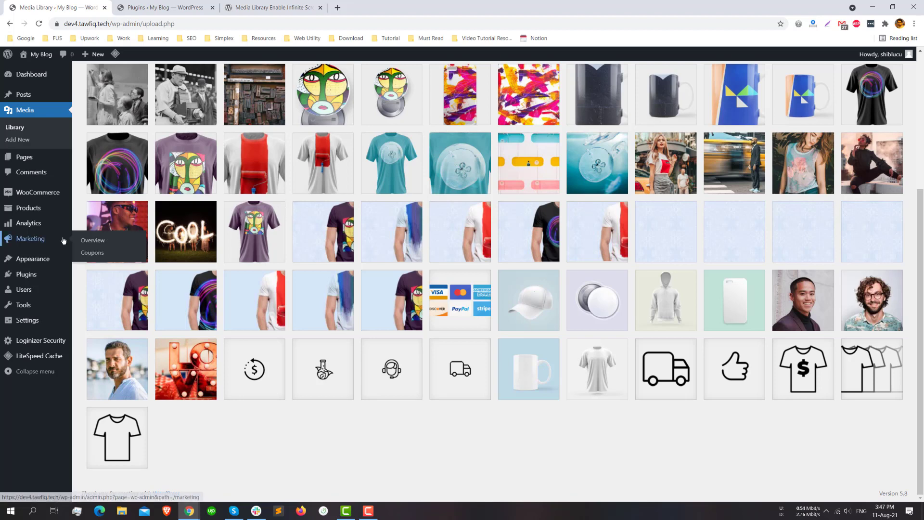
mouse_move(59, 273)
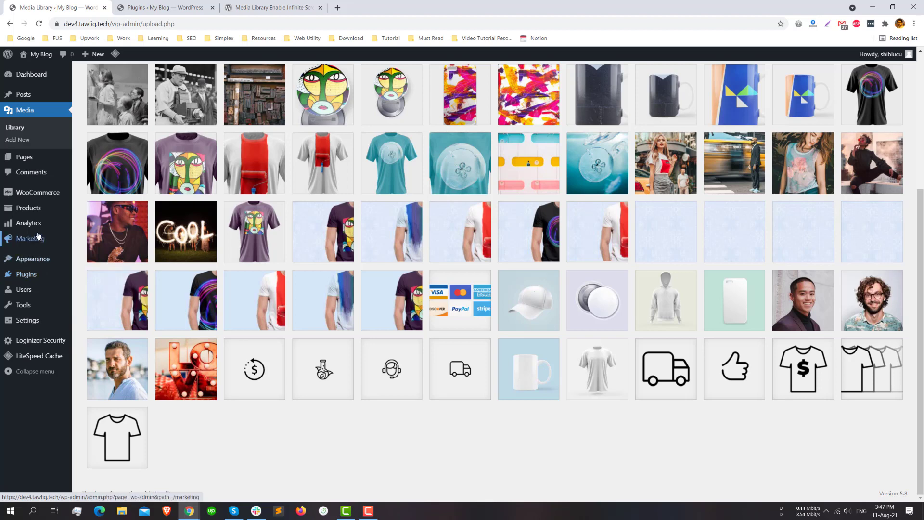
Deactivate Media Library Enable Infinite Scrolling from the Installed Plugins list.
left_click(36, 279)
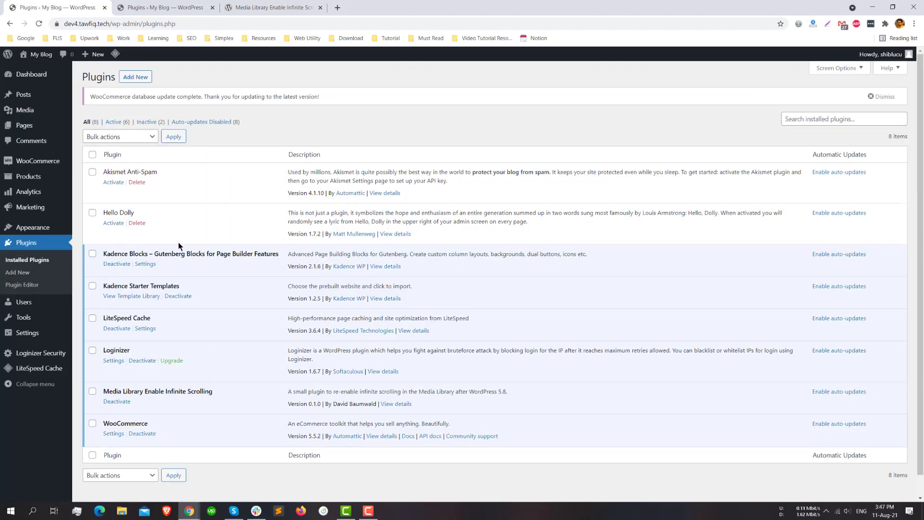
left_click(121, 401)
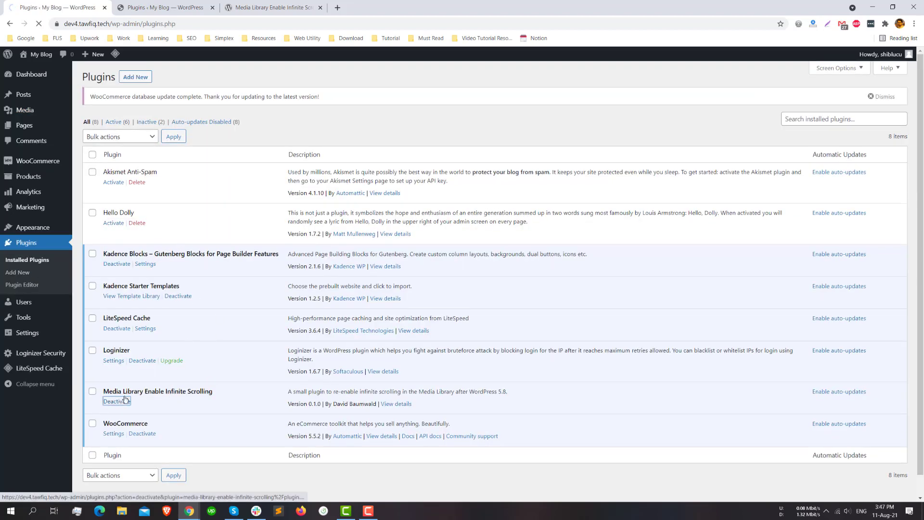
mouse_move(32, 113)
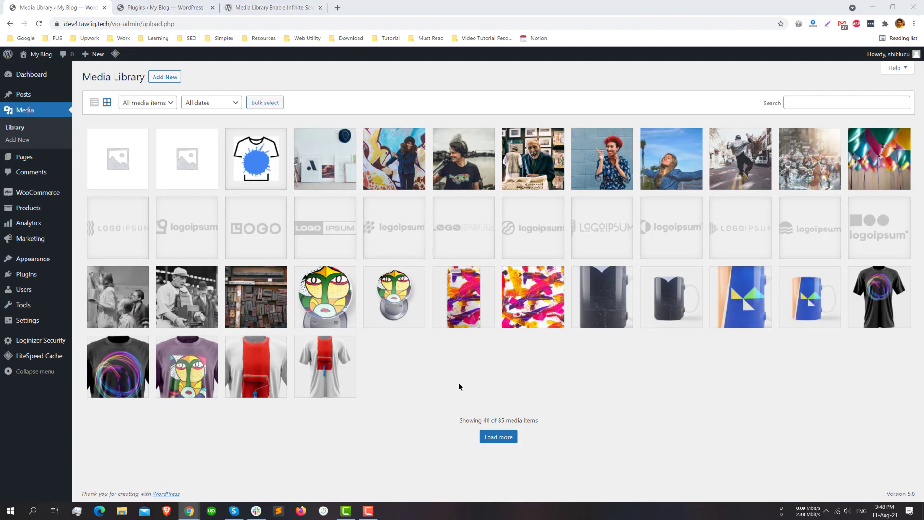
mouse_move(59, 263)
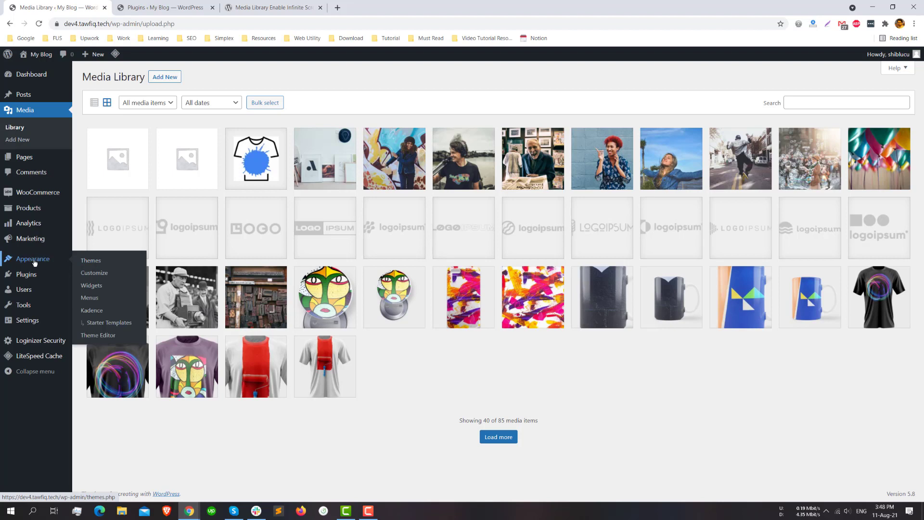
Open the Kadence Child theme's functions.php in the Theme Editor, accepting the edit warning.
left_click(87, 336)
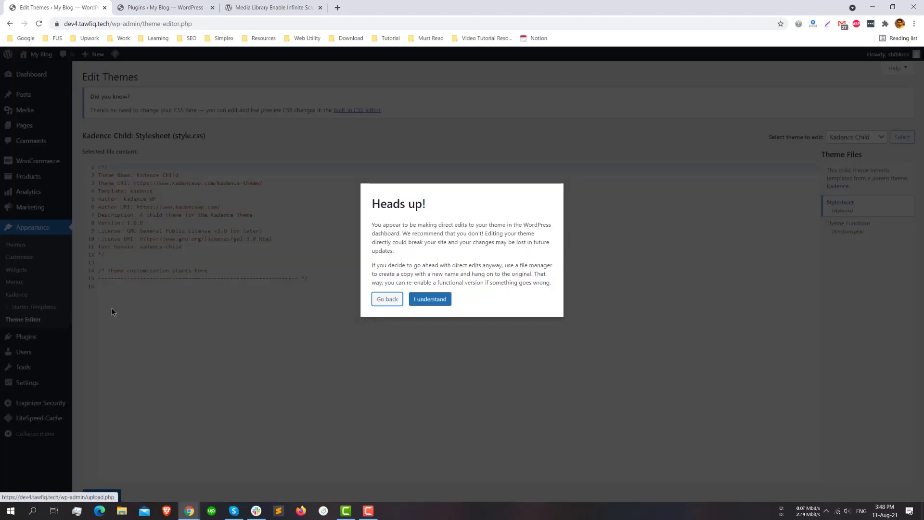
left_click(438, 303)
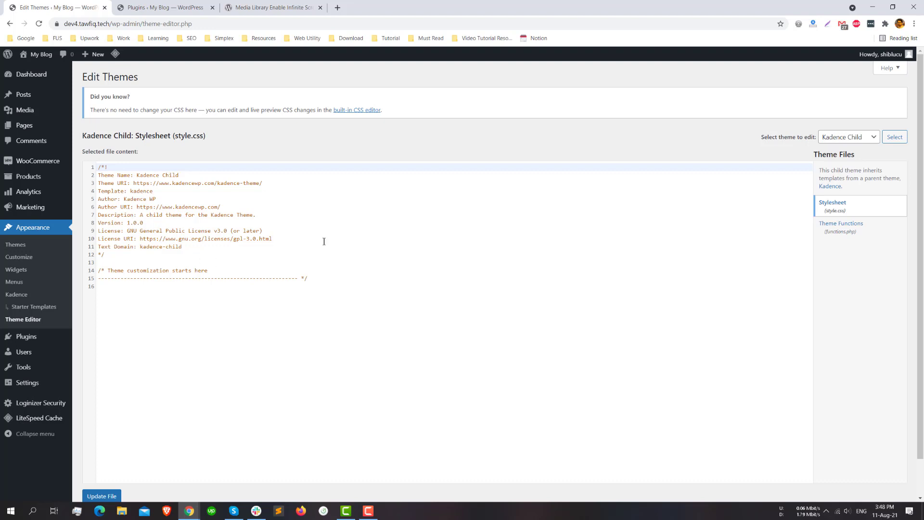
left_click(844, 225)
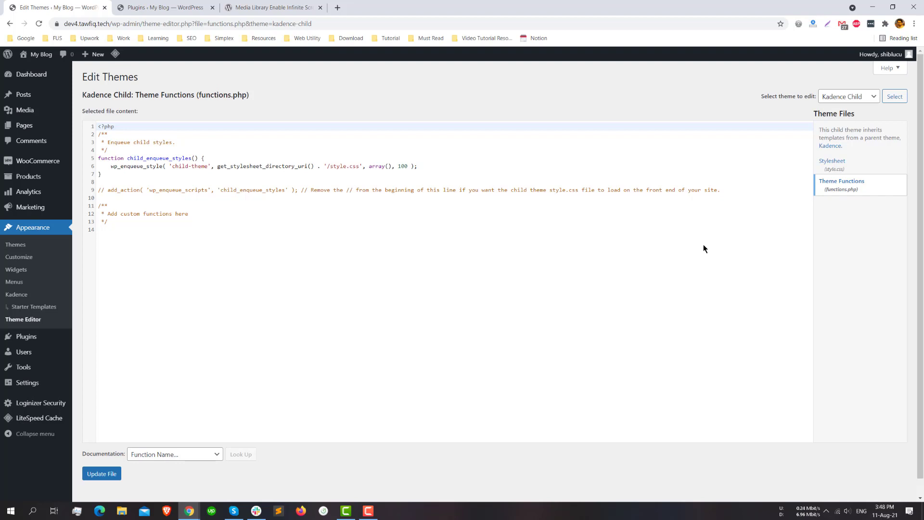
Append '// Enable Infinity Scrolling at media library' and add_filter( 'media_library_infinite_scrolling', '__return_true' ); then save.
left_click(338, 262)
key("Return")
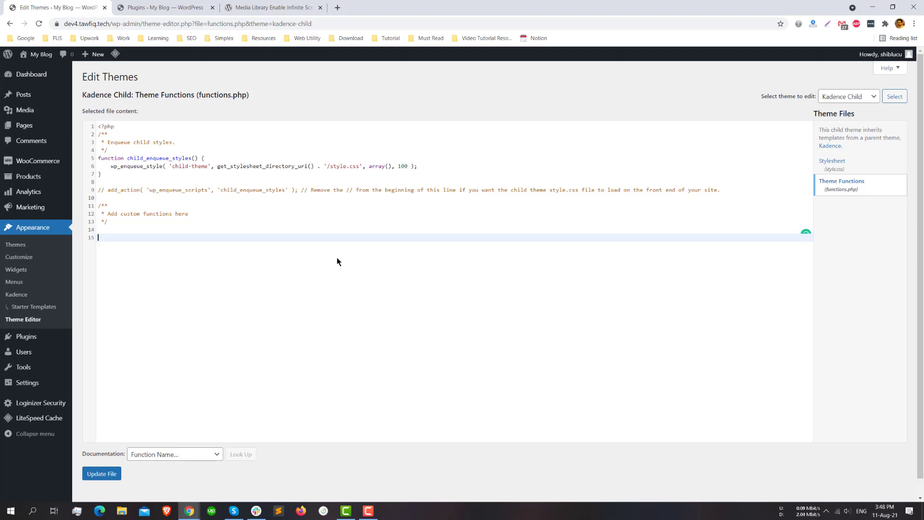
type("// Enable Infinity Scrolling at media library")
key("Return")
key("BackSpace")
key("BackSpace")
key("BackSpace")
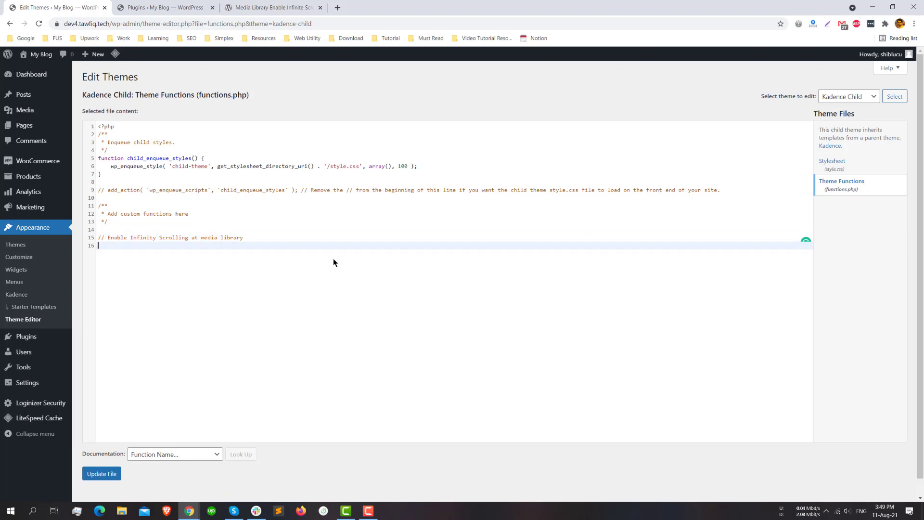
type("add_filter( 'media_library_infinite_scrolling', '__return_true' );")
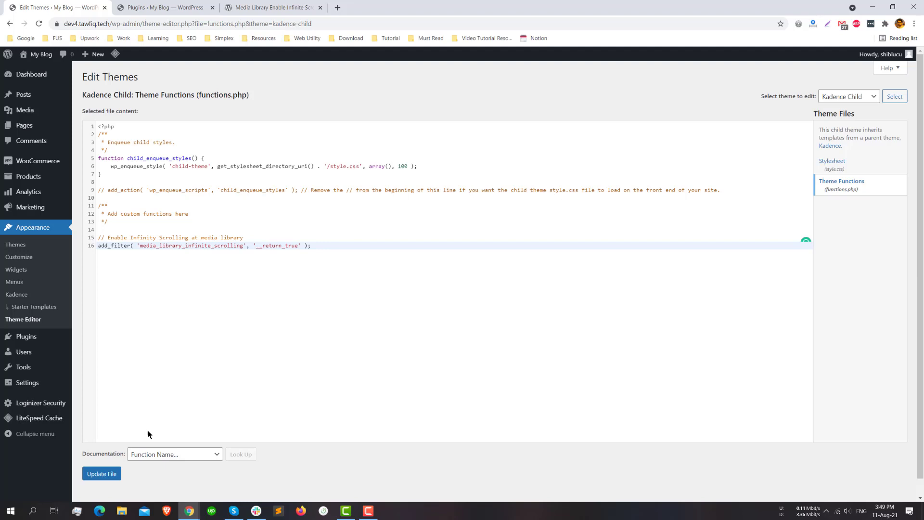
left_click(96, 476)
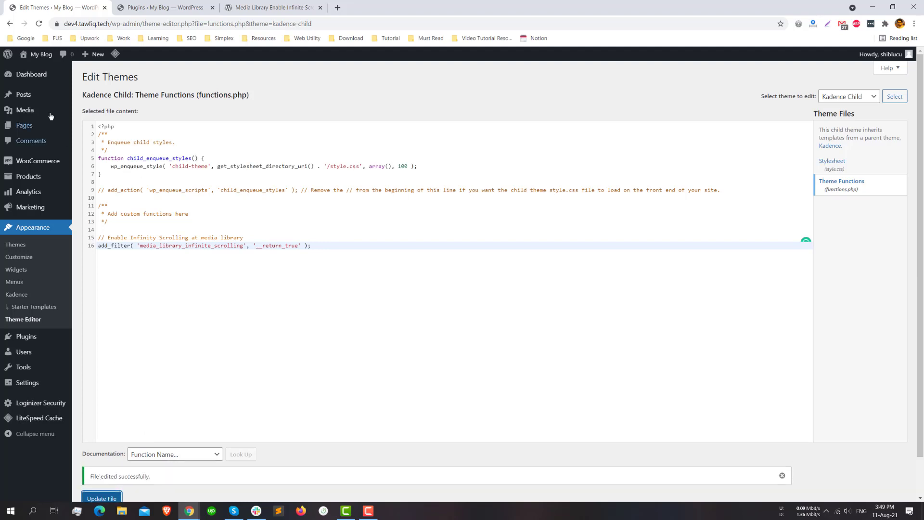
Open the Media Library in a new tab and scroll to check every item loads continuously.
right_click(96, 110)
left_click(123, 116)
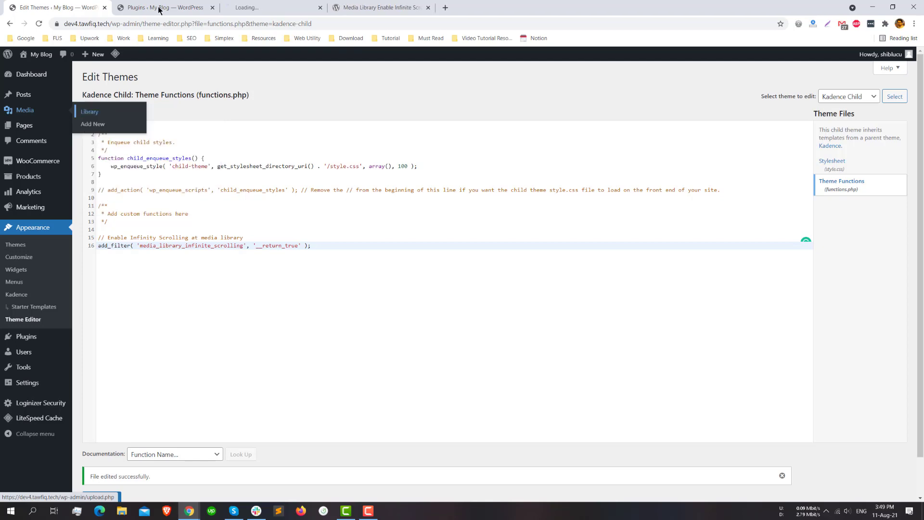
left_click(242, 6)
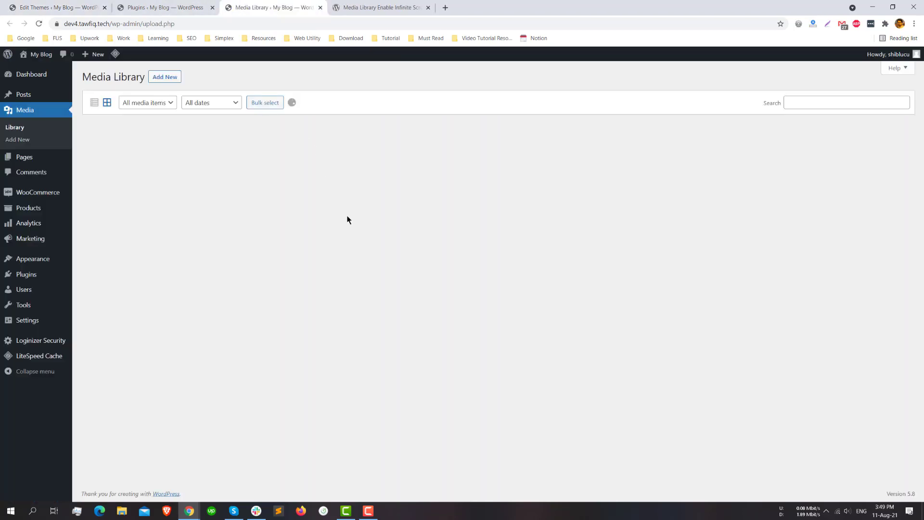
scroll(568, 253, "down", 5)
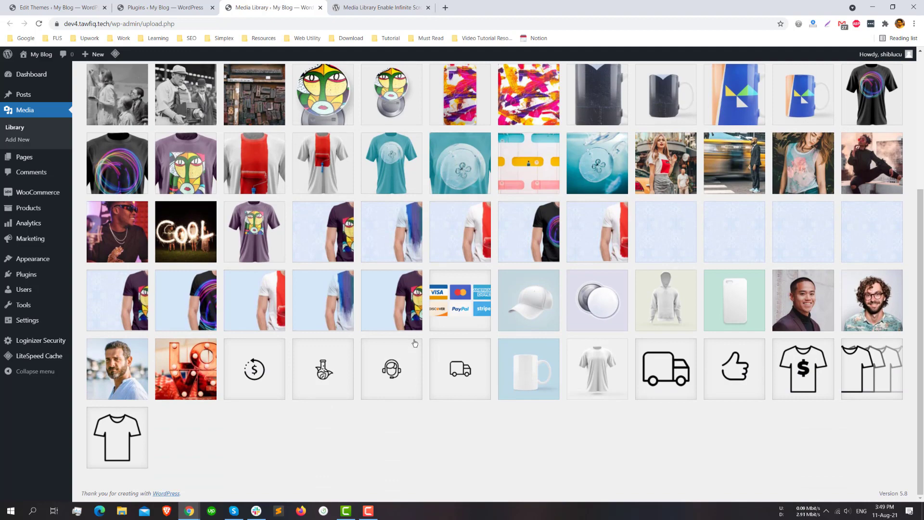
scroll(415, 343, "up", 3)
scroll(415, 343, "up", 2)
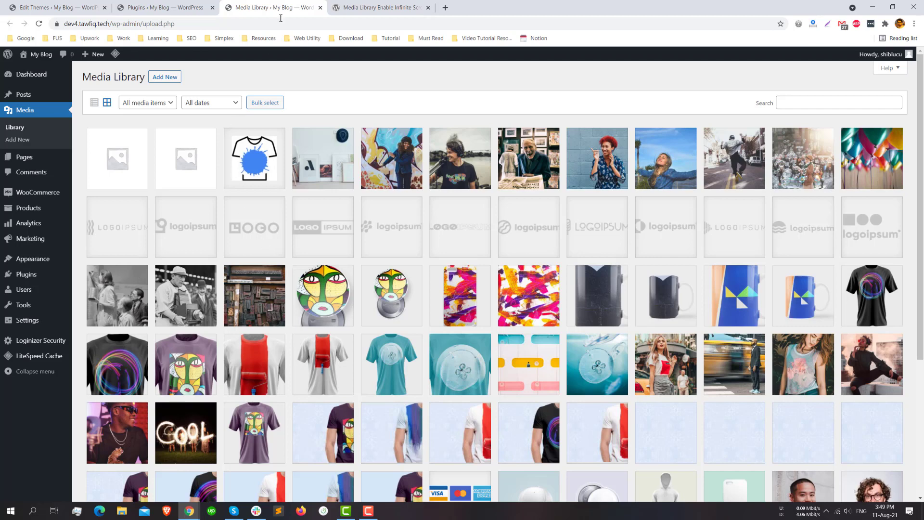
Return to the WordPress.org tab for the Media Library Enable Infinite Scrolling plugin and deselect its title.
left_click(371, 8)
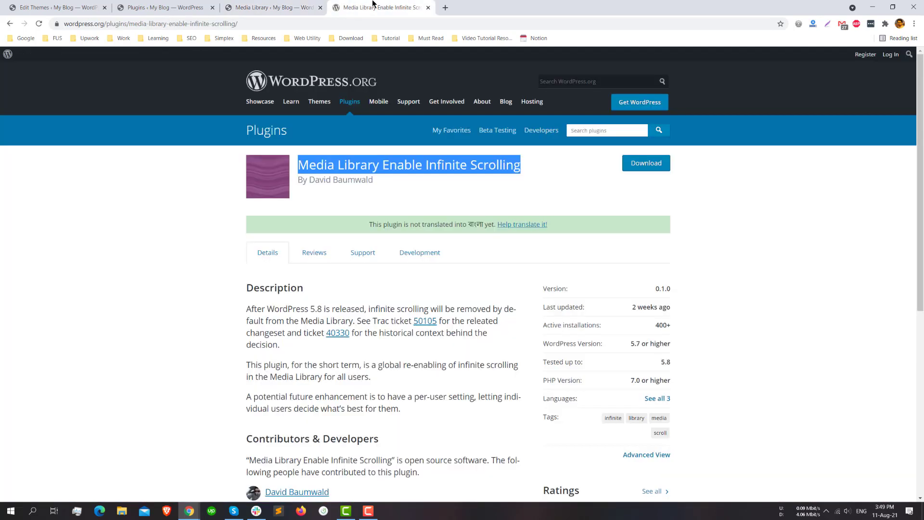
left_click(408, 174)
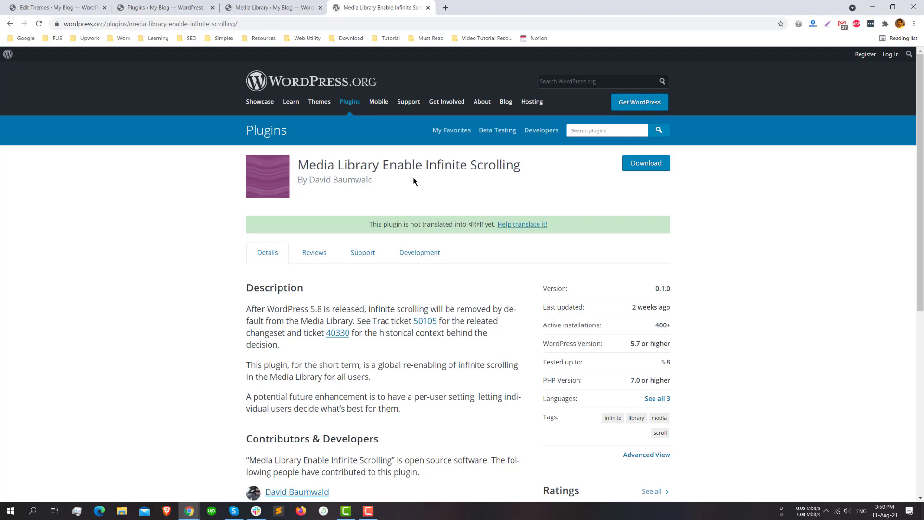